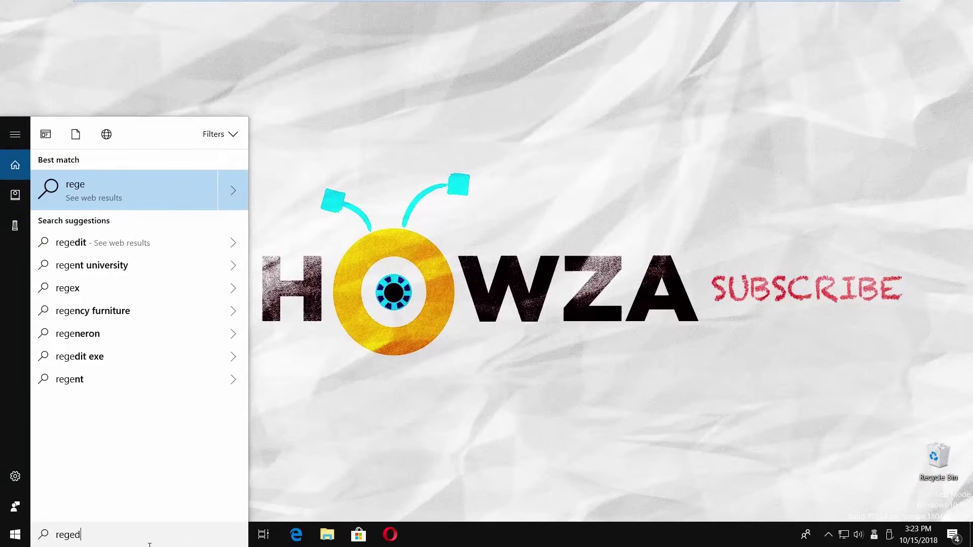
text(dit)
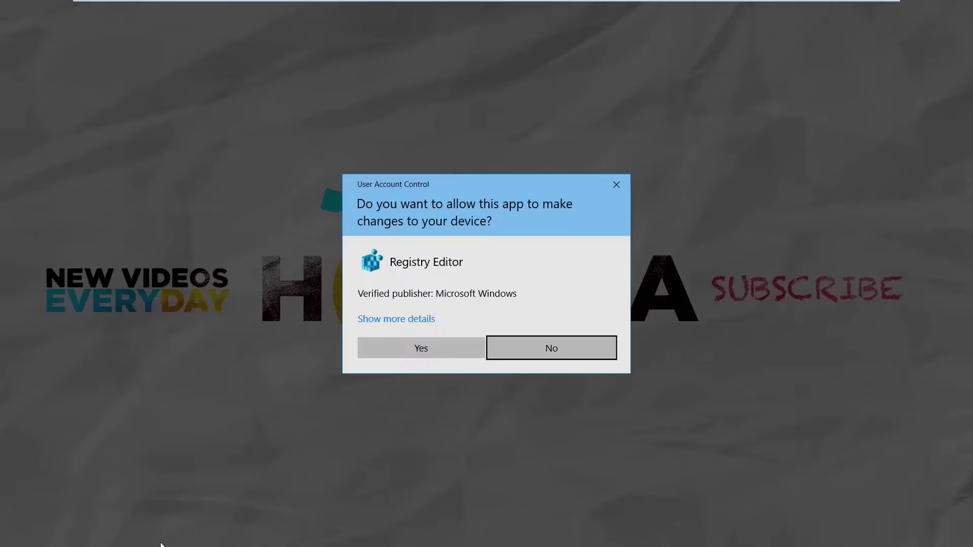
Approve the User Account Control prompt so Registry Editor can make changes.
click(405, 348)
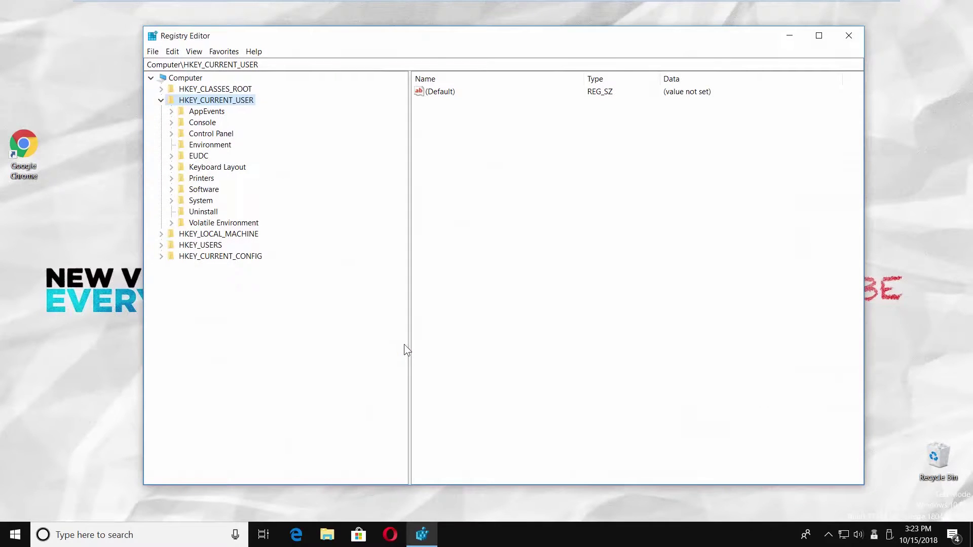
Expand HKEY_CURRENT_USER, then Software, then Classes in the registry tree.
click(162, 101)
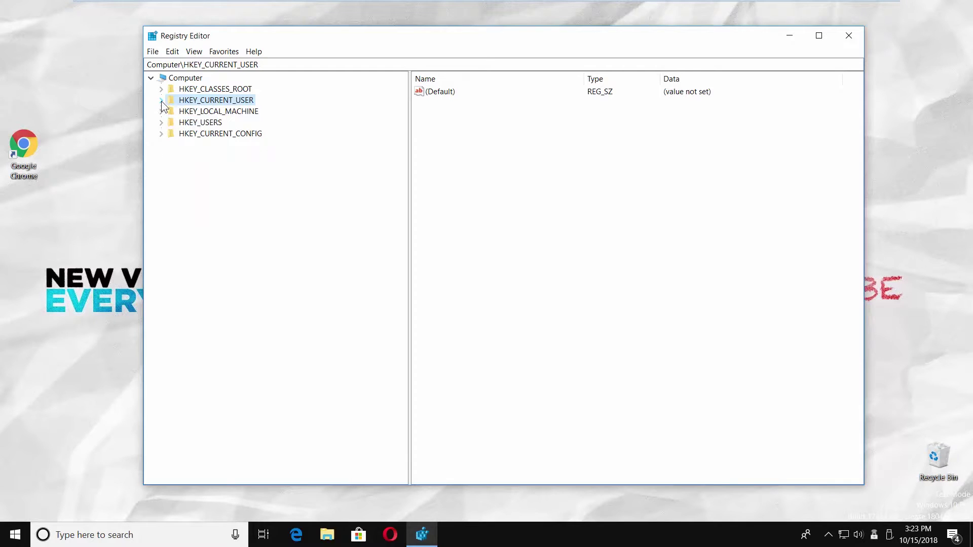
click(162, 101)
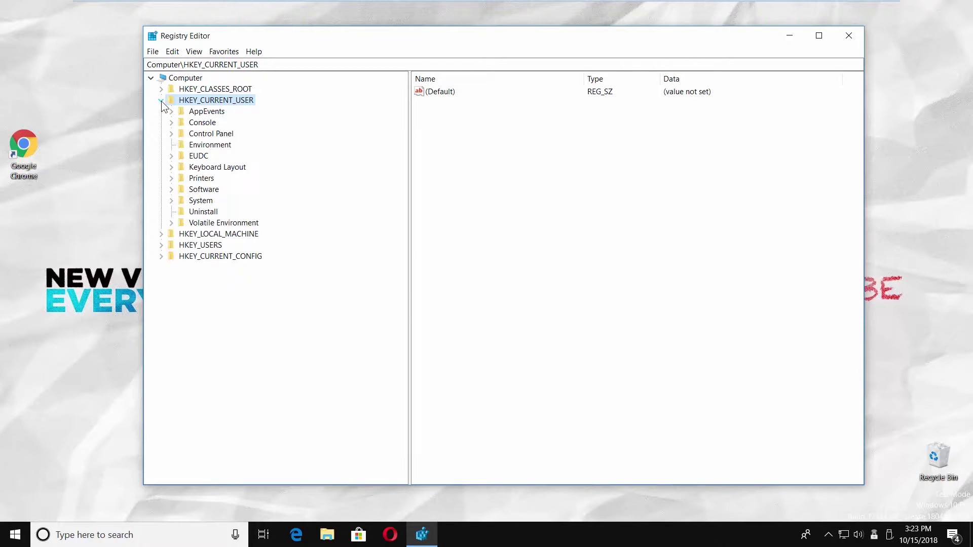
click(172, 191)
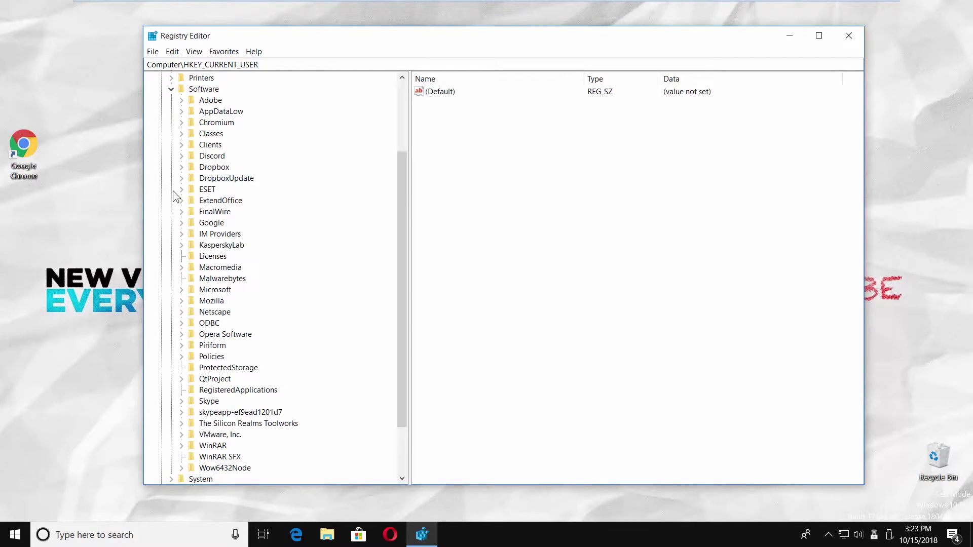
click(182, 134)
scroll(186, 190, down, 15)
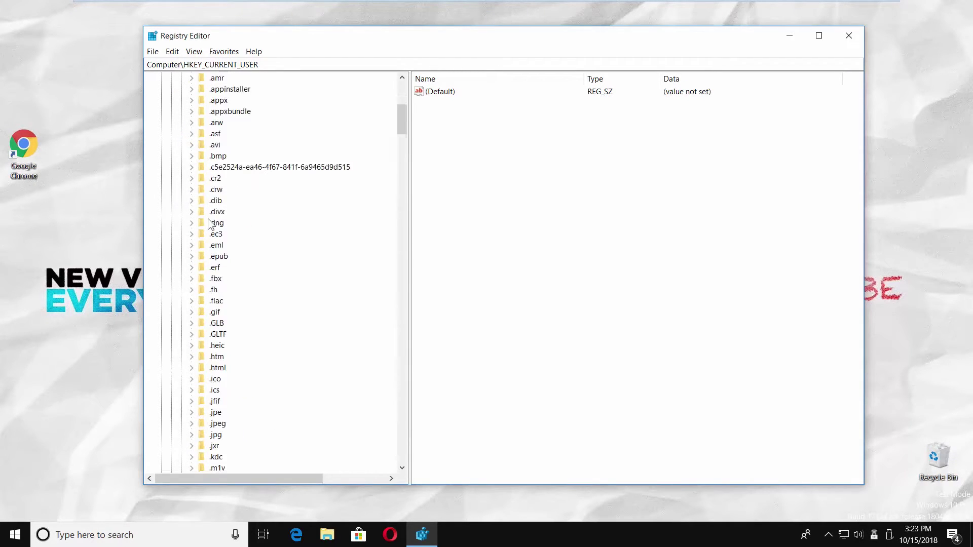
scroll(208, 220, down, 15)
scroll(210, 243, down, 15)
scroll(212, 262, down, 15)
scroll(210, 259, down, 12)
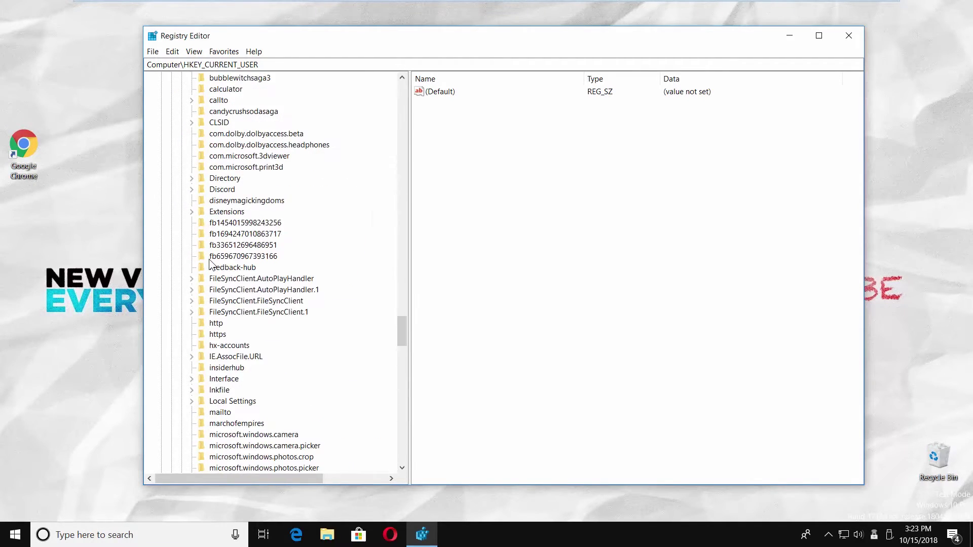
scroll(209, 259, down, 2)
scroll(206, 274, down, 1)
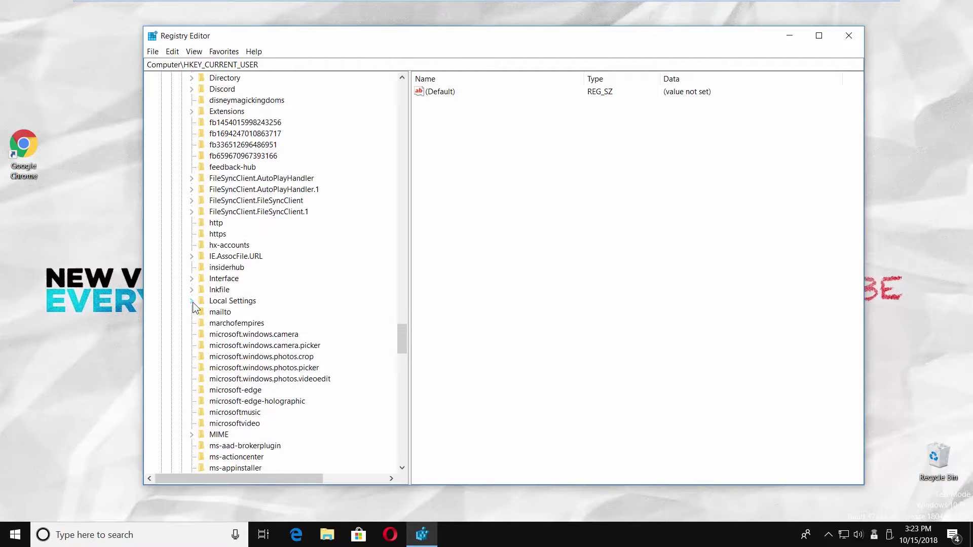
Expand Local Settings > Software > Microsoft > Windows > Shell to reveal BagMRU and Bags.
click(193, 302)
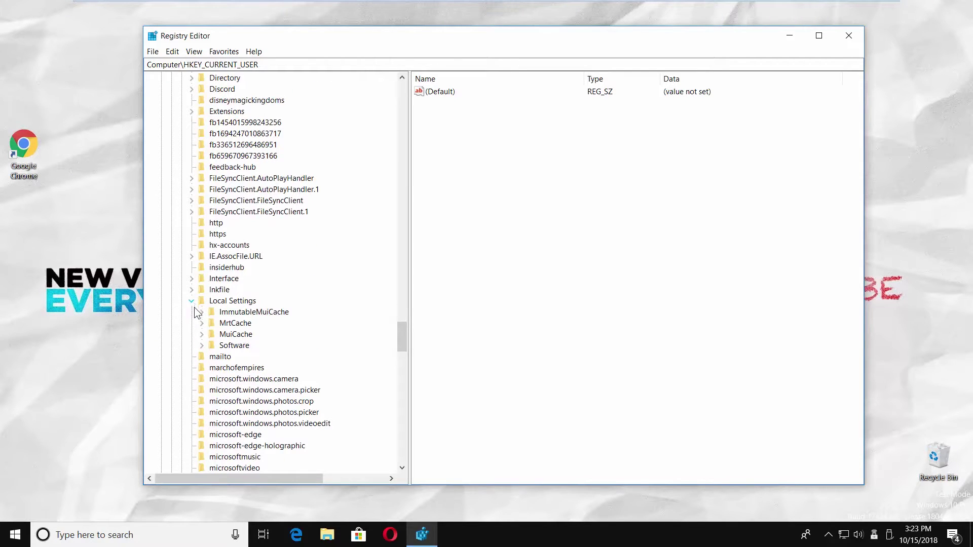
click(203, 345)
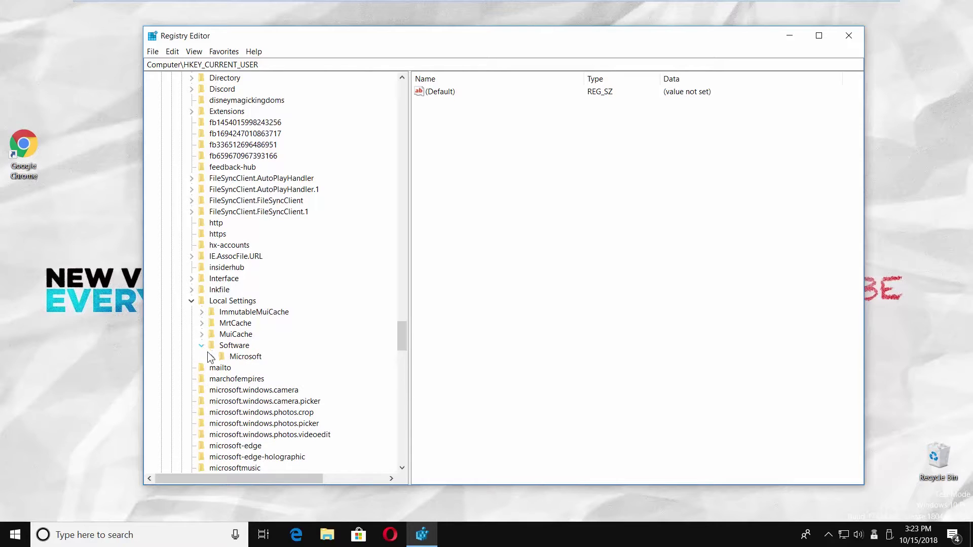
click(213, 356)
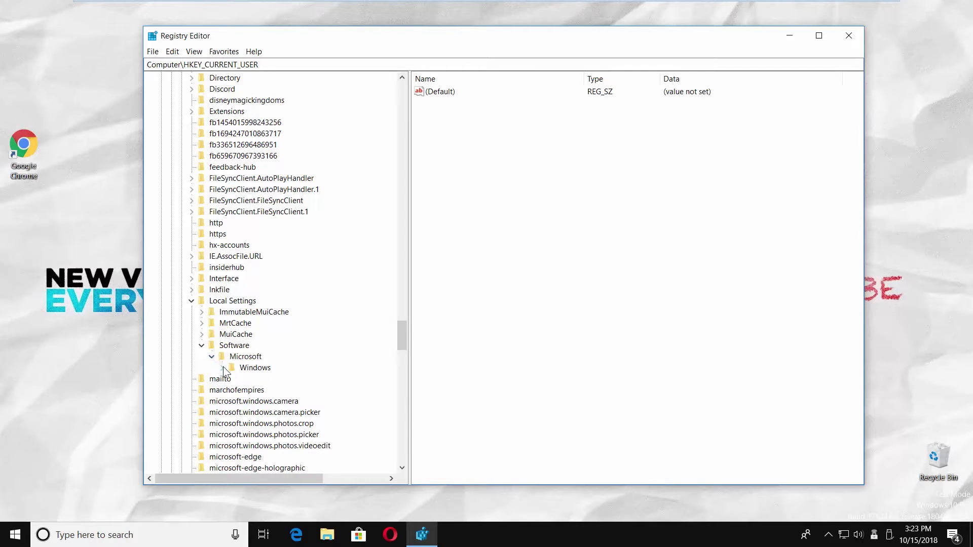
click(223, 367)
click(233, 392)
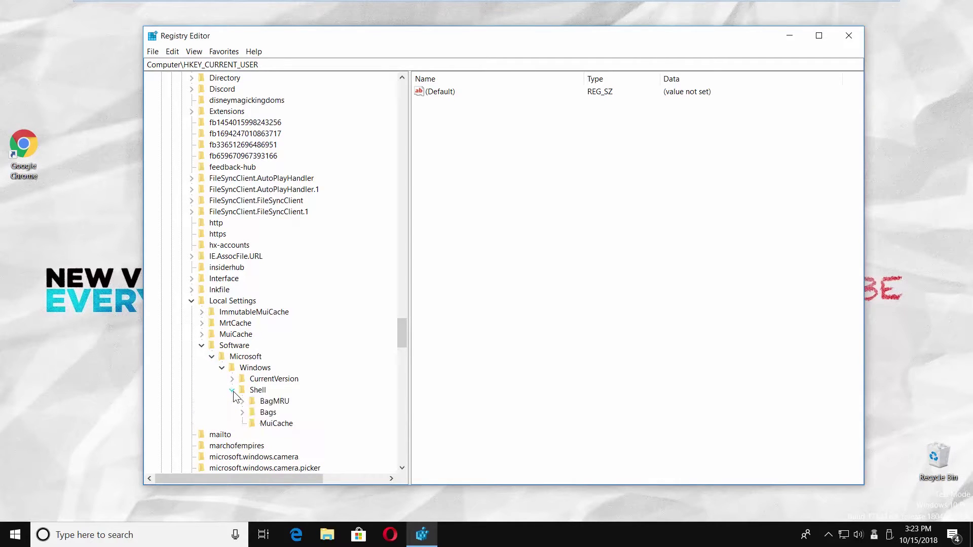
Delete the BagMRU key under Shell and confirm the deletion.
click(272, 403)
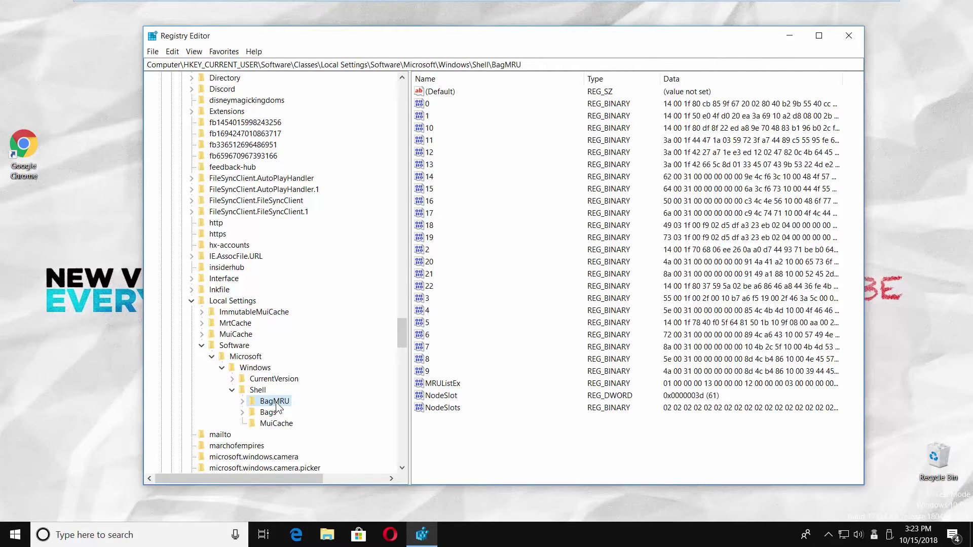
right_click(277, 402)
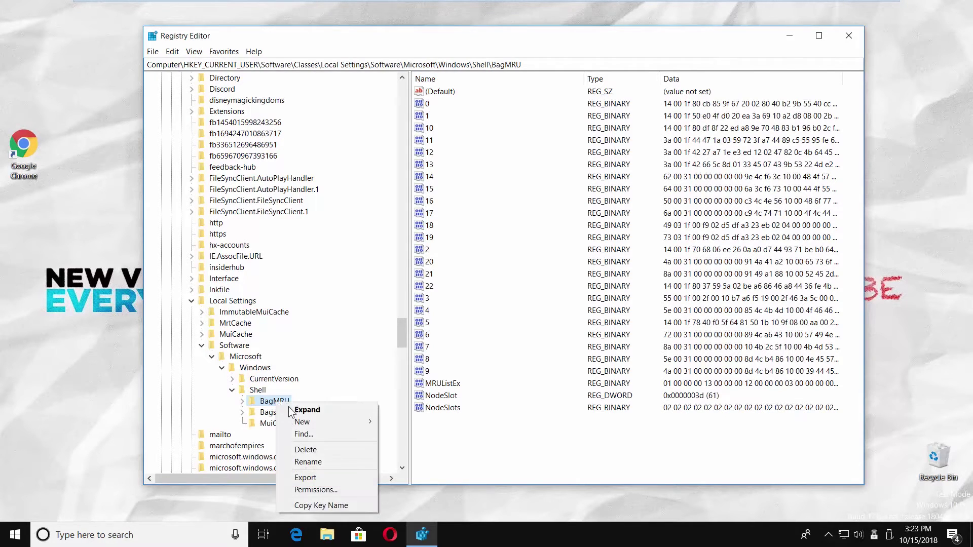
click(304, 448)
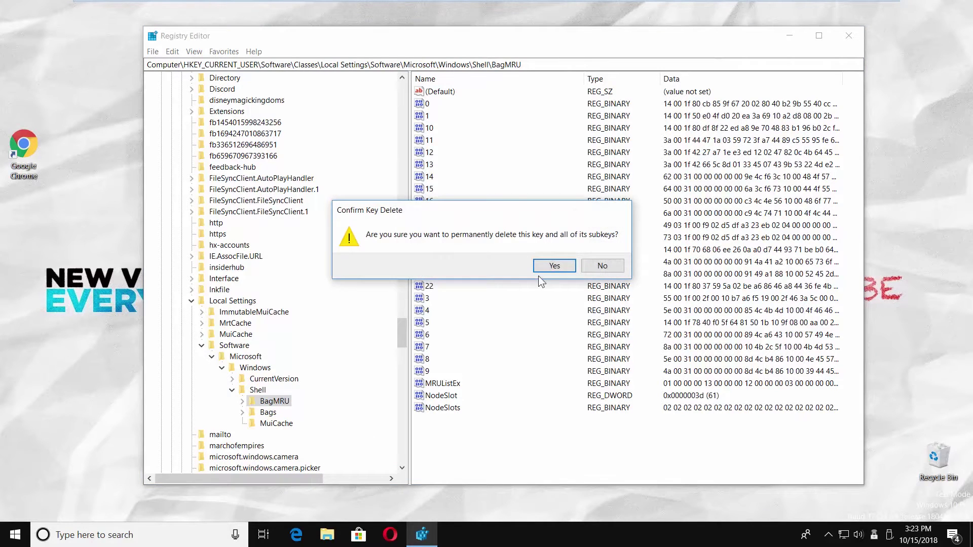
key(Return)
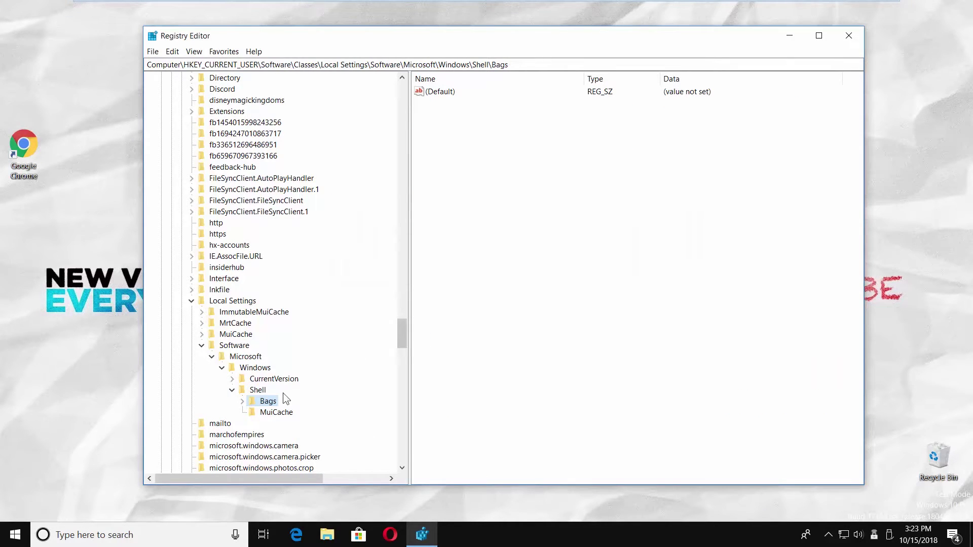
Delete the Bags key under Shell, confirming in the Confirm Key Delete dialog.
right_click(272, 404)
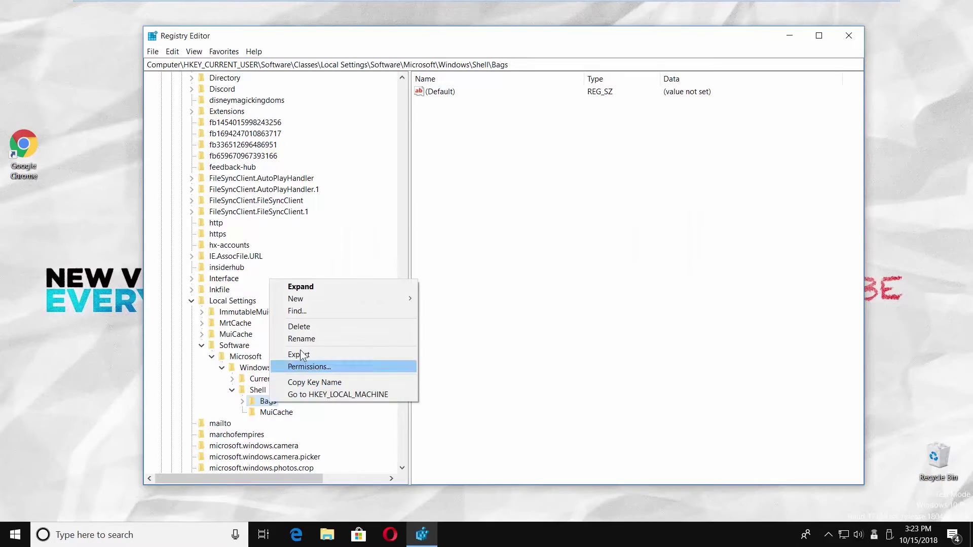
click(304, 326)
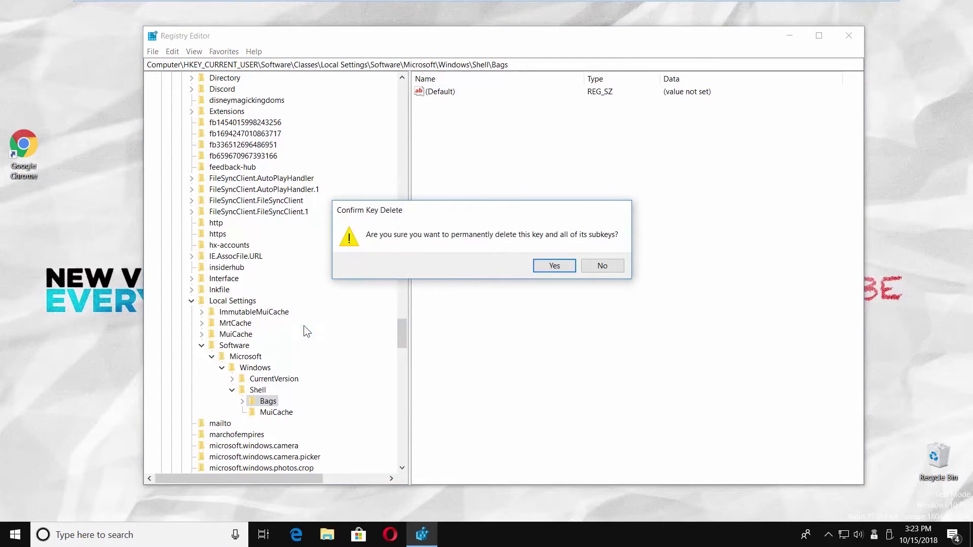
click(554, 266)
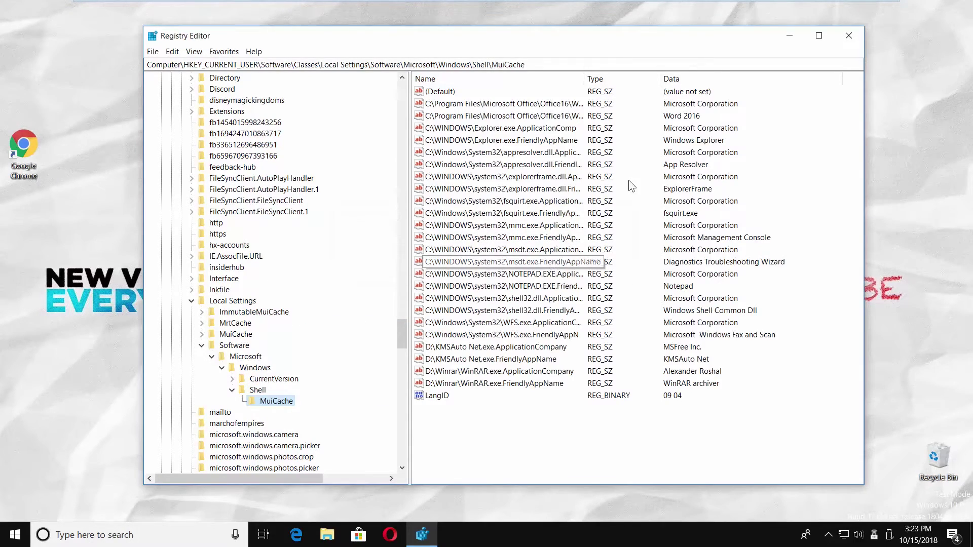